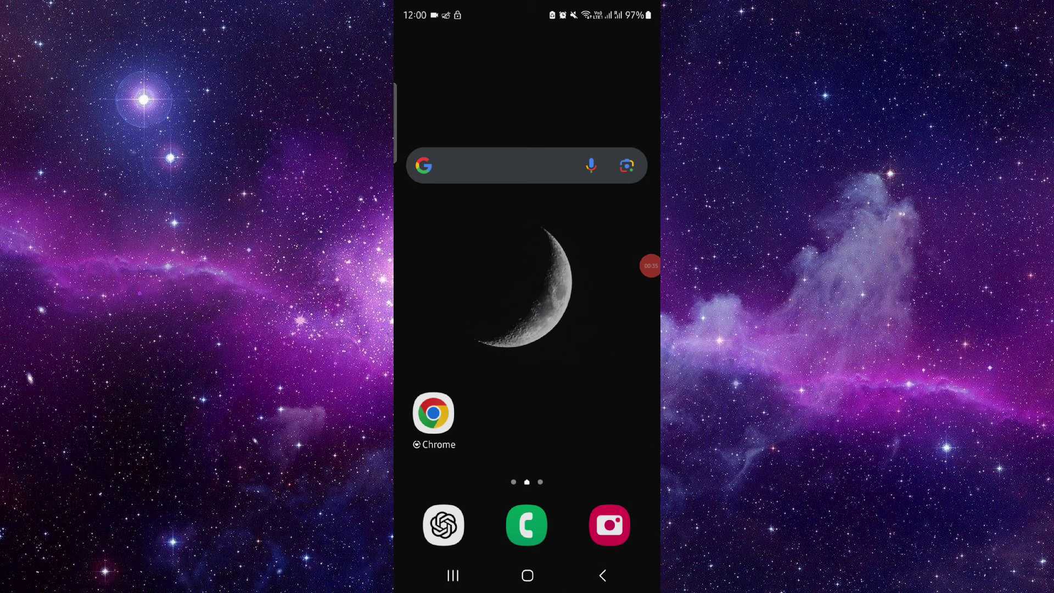
scroll(528, 330, "down", 5)
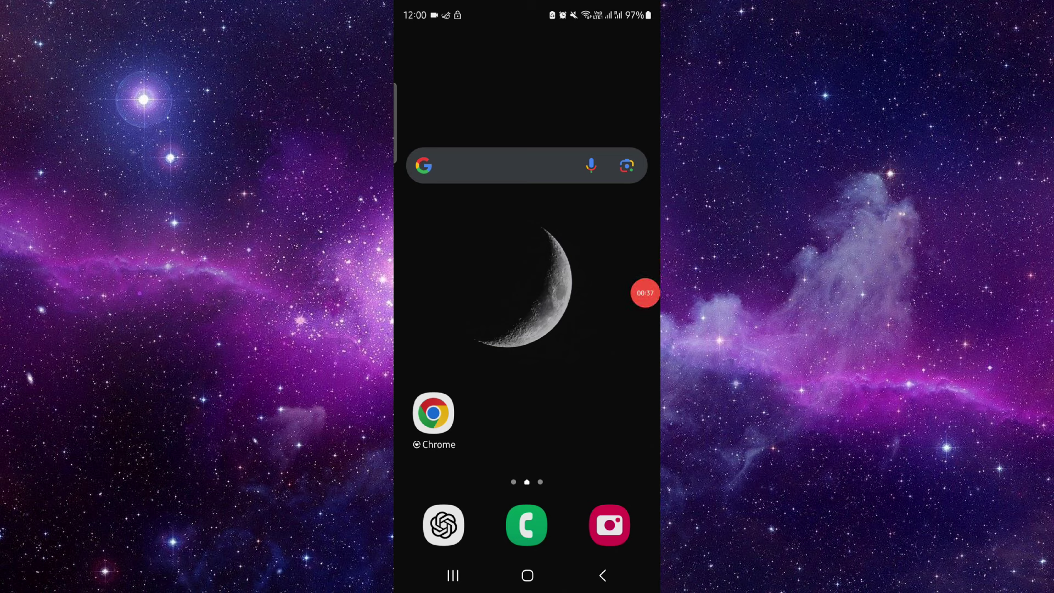
scroll(527, 330, "down", 5)
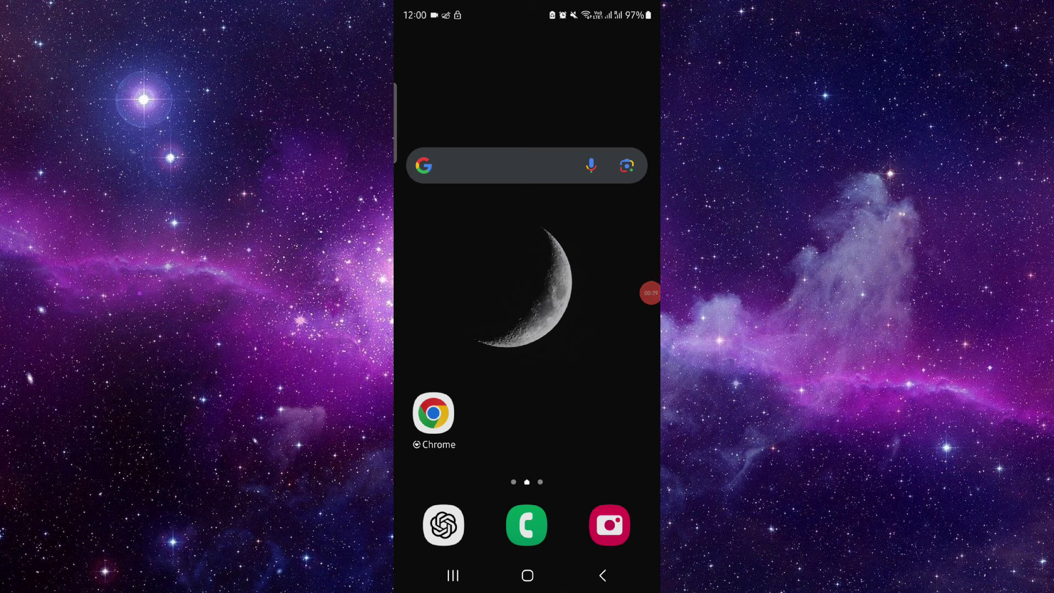
scroll(527, 330, "down", 5)
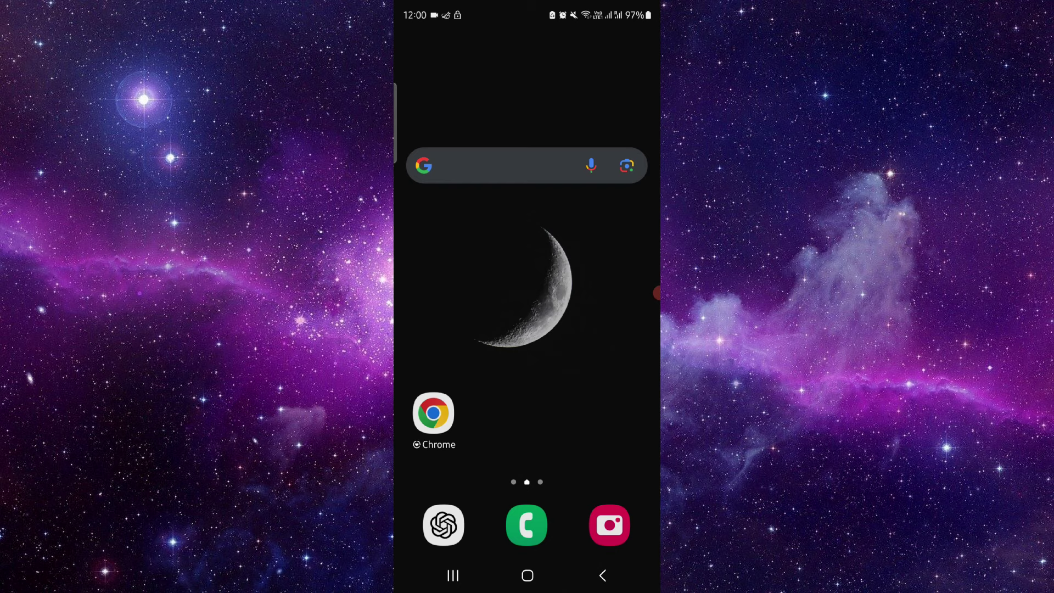
scroll(527, 330, "up", 4)
- Expand the floating recording timer bubble to show the pause, stop and drawing controls
left_click(464, 125)
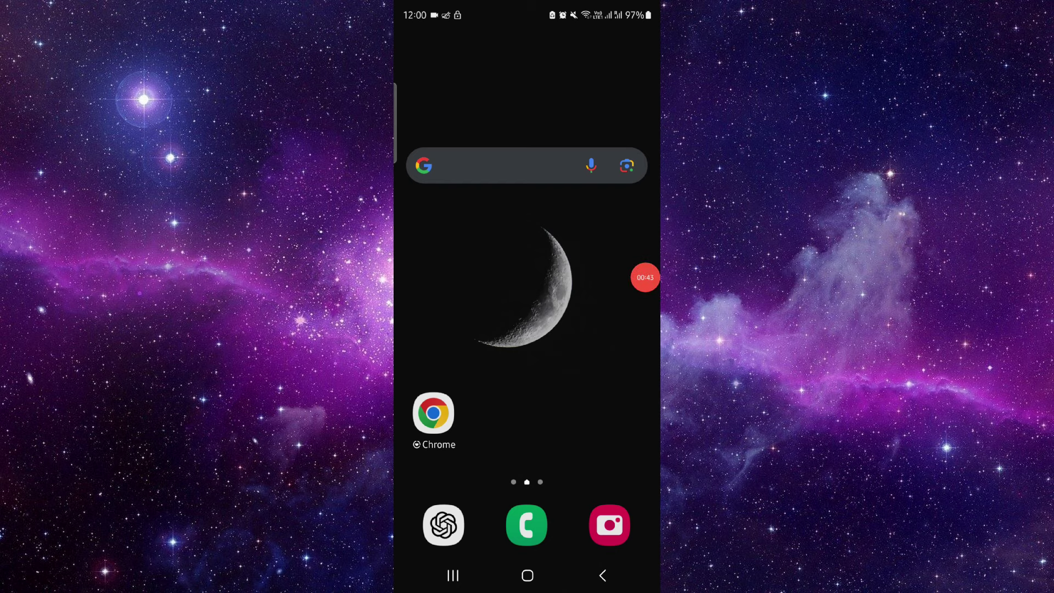
scroll(528, 330, "down", 4)
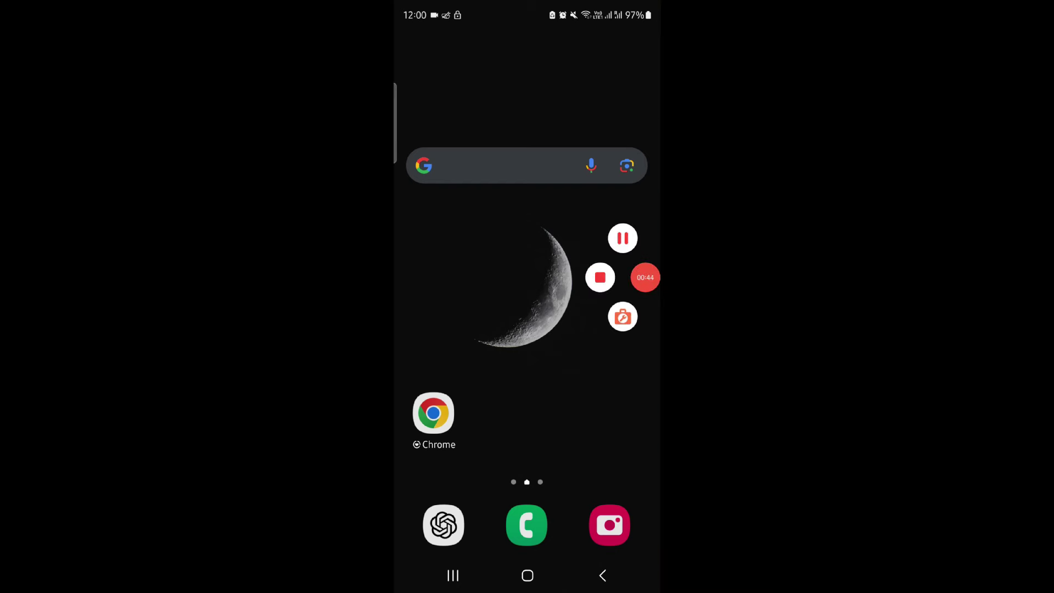